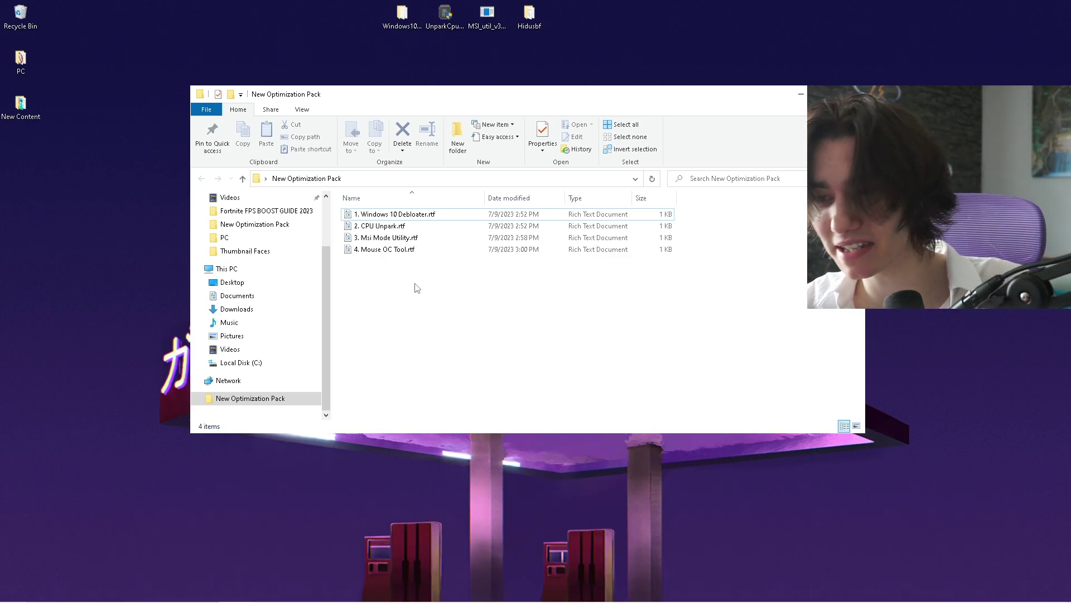
# Step: Copy the GitHub link from '1. Windows 10 Debloater.rtf', close WordPad, and start launching the browser
pyautogui.moveTo(416, 288); pyautogui.dragTo(357, 209)
pyautogui.click(403, 303)
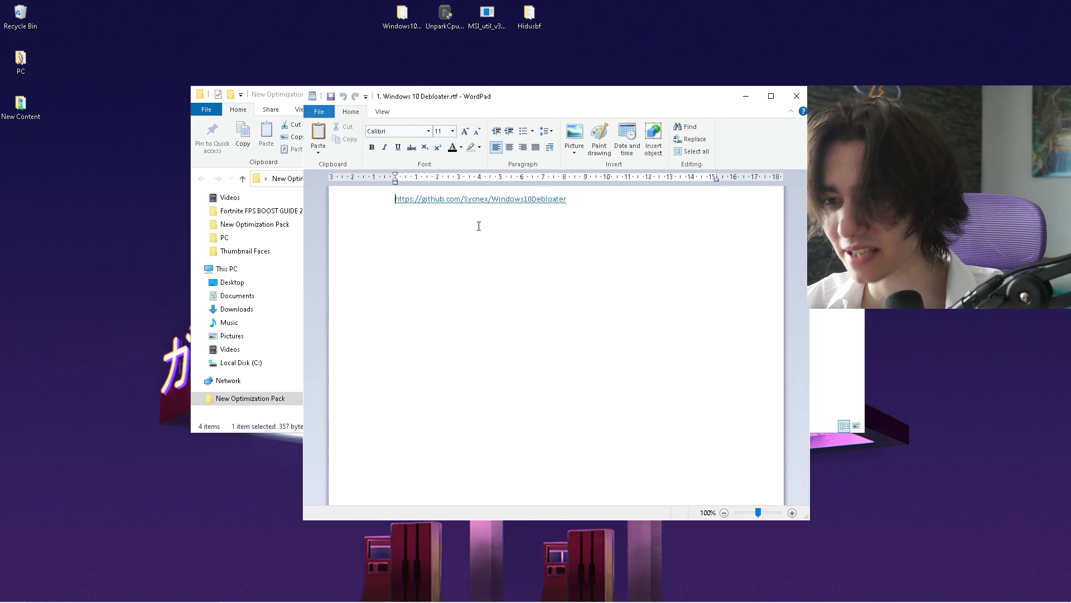
pyautogui.moveTo(610, 203); pyautogui.dragTo(322, 203)
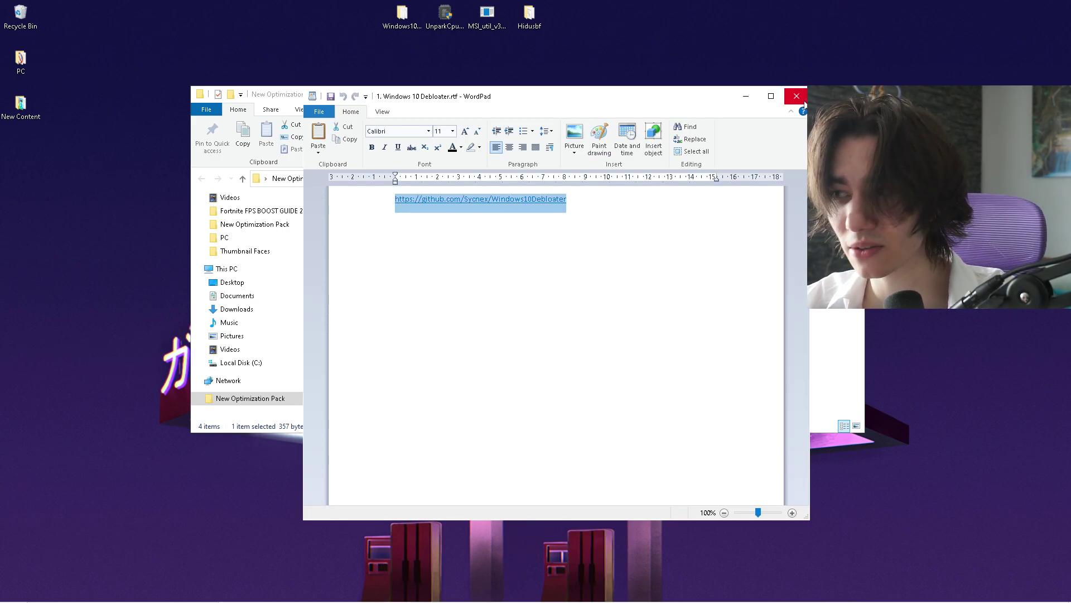
pyautogui.click(804, 104)
pyautogui.press('super')
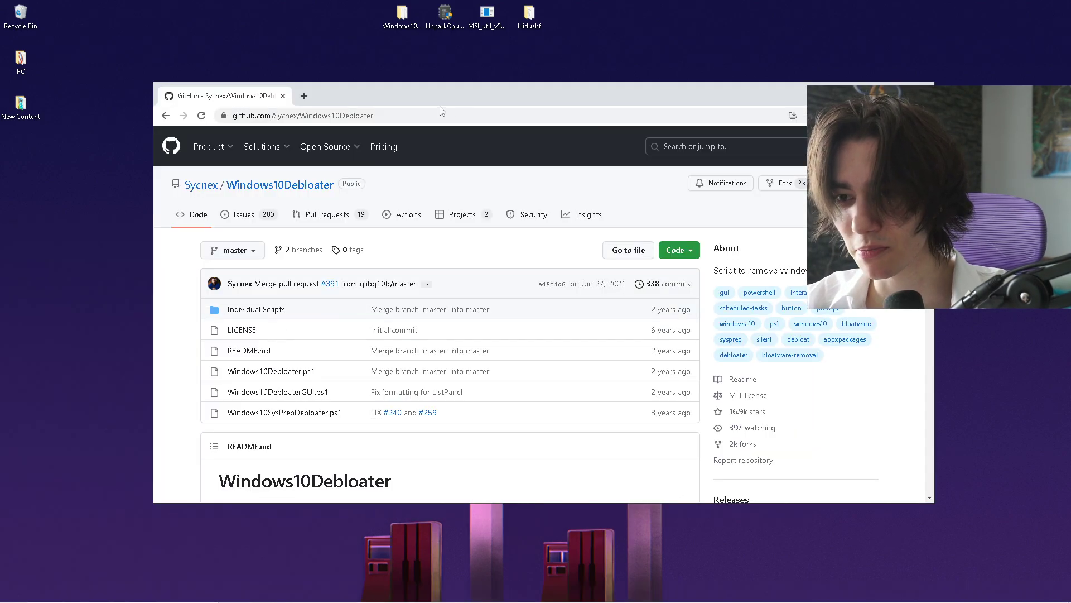
# Step: Maximize Chrome and download the Windows10Debloater repository as a ZIP from the Code menu
pyautogui.doubleClick(416, 94)
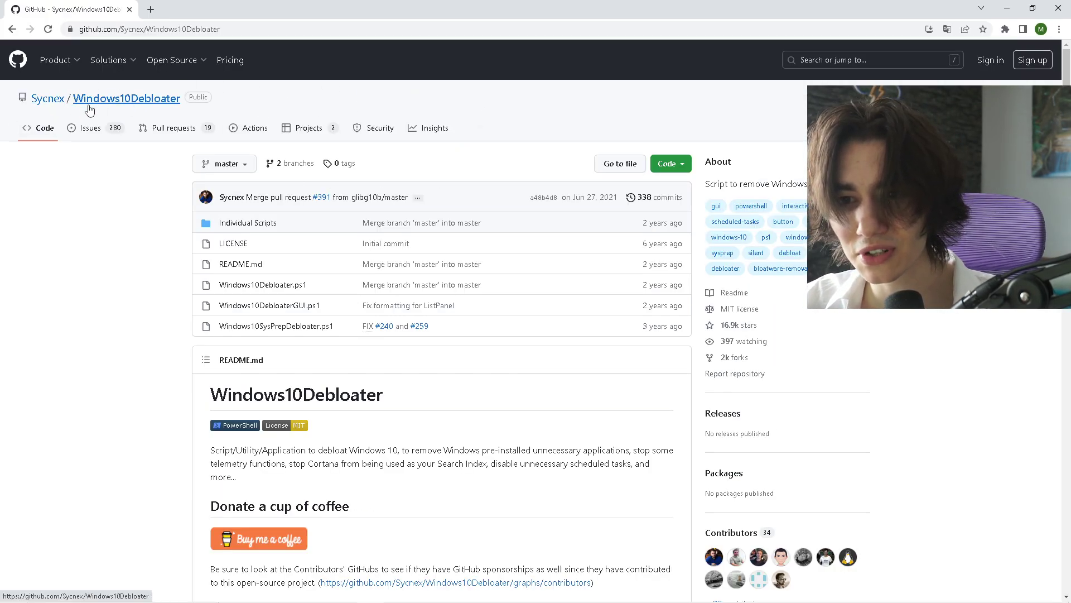
pyautogui.click(677, 166)
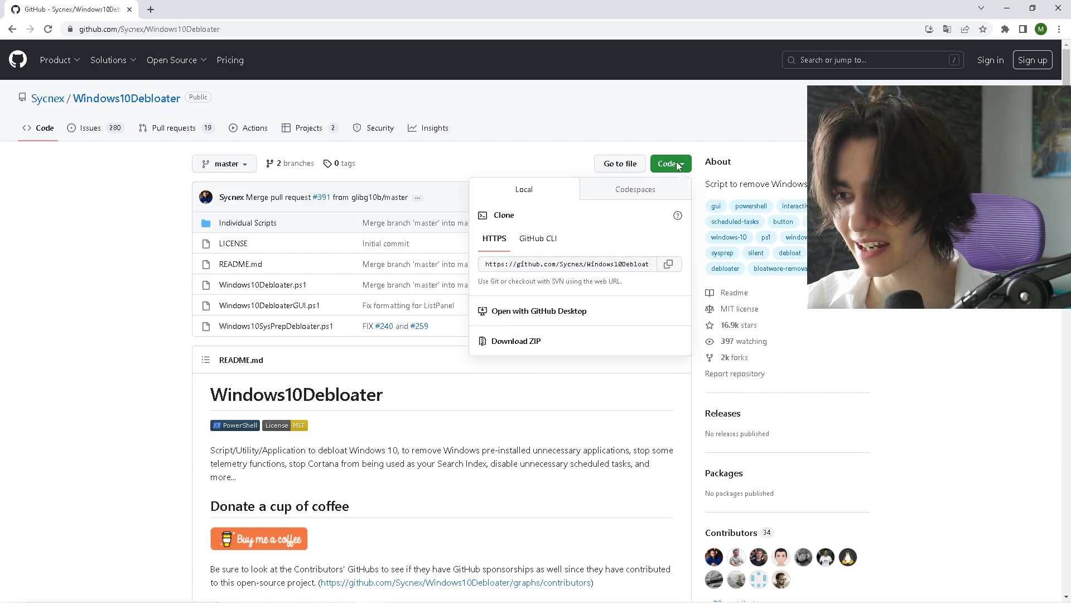
pyautogui.click(512, 349)
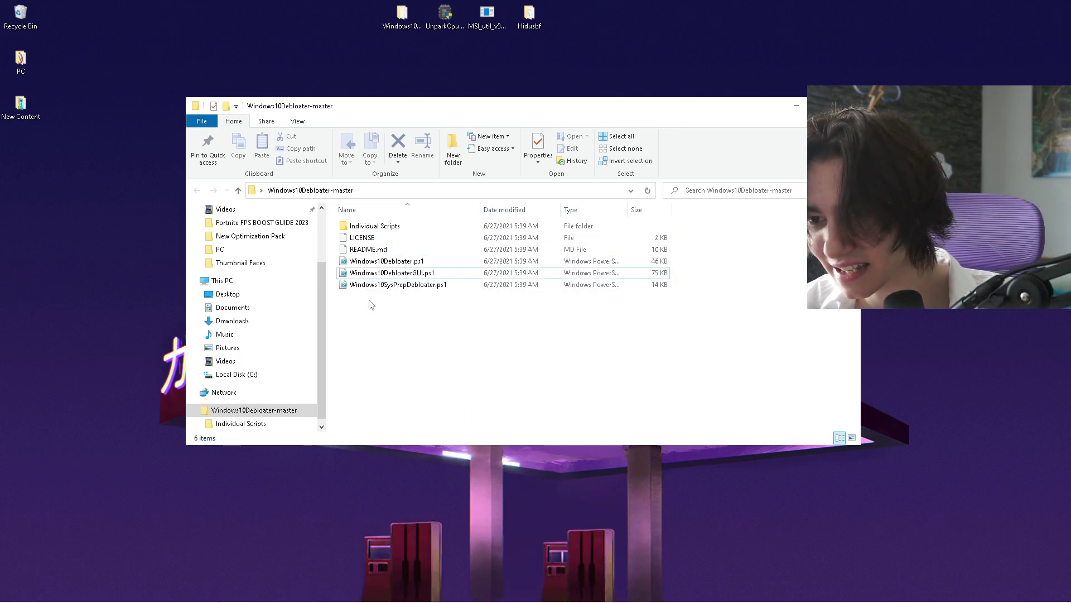
# Step: Run Windows10DebloaterGUI.ps1 with PowerShell from the extracted folder
pyautogui.moveTo(383, 314)
pyautogui.mouseDown()
pyautogui.moveTo(357, 223)
pyautogui.moveTo(383, 317)
pyautogui.mouseUp()
pyautogui.click(360, 273)
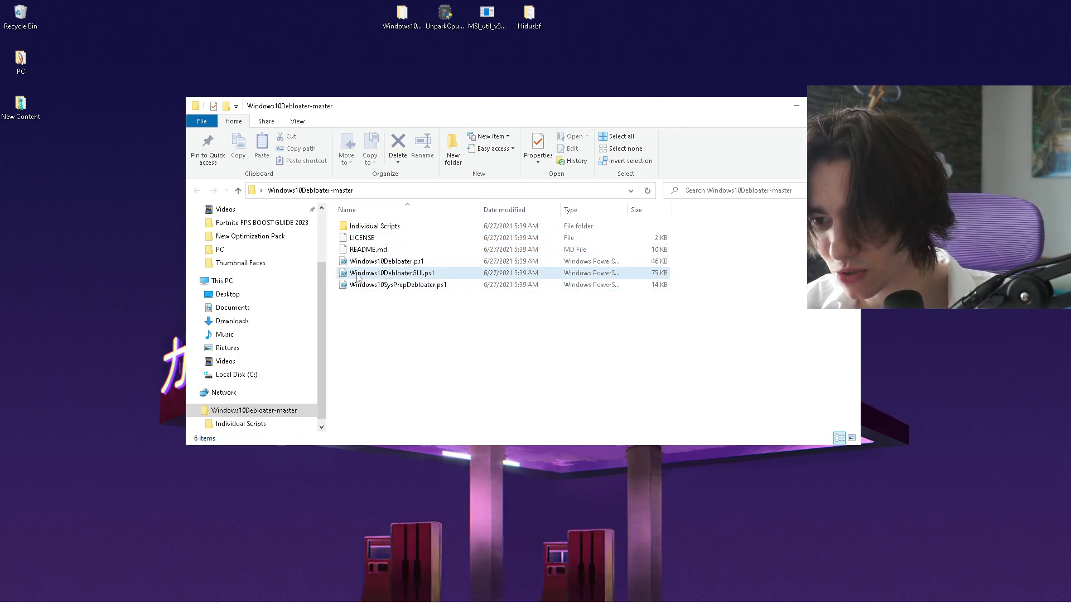
pyautogui.rightClick(380, 273)
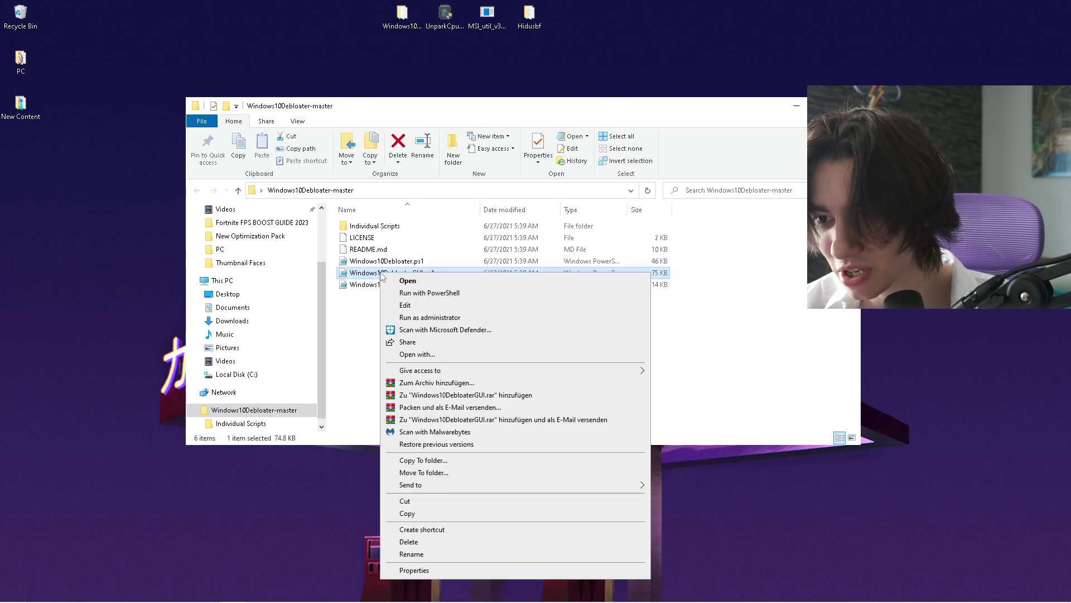
pyautogui.click(401, 293)
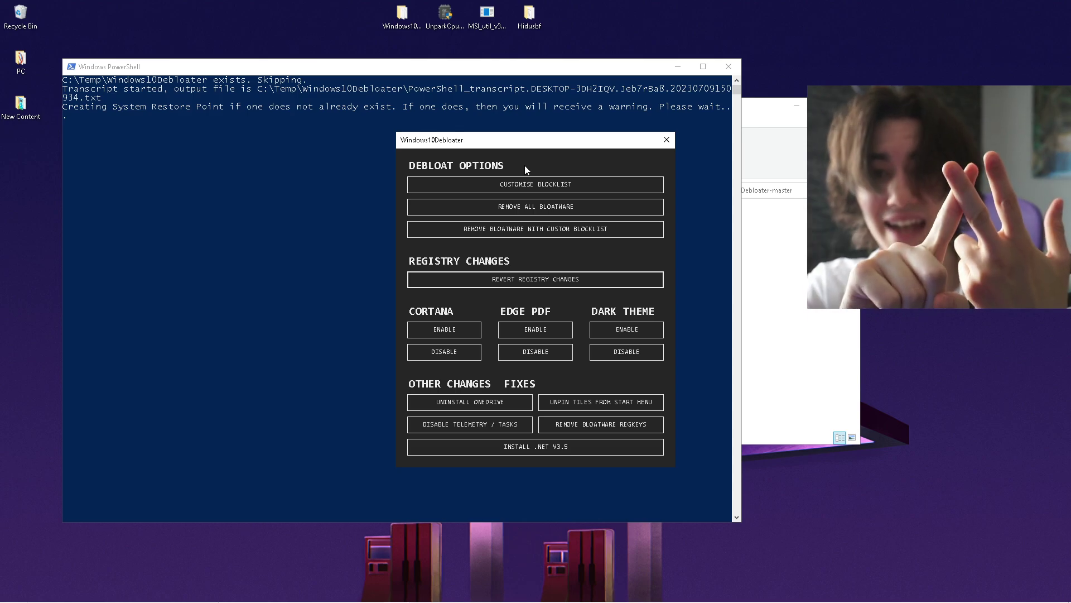
pyautogui.press('super')
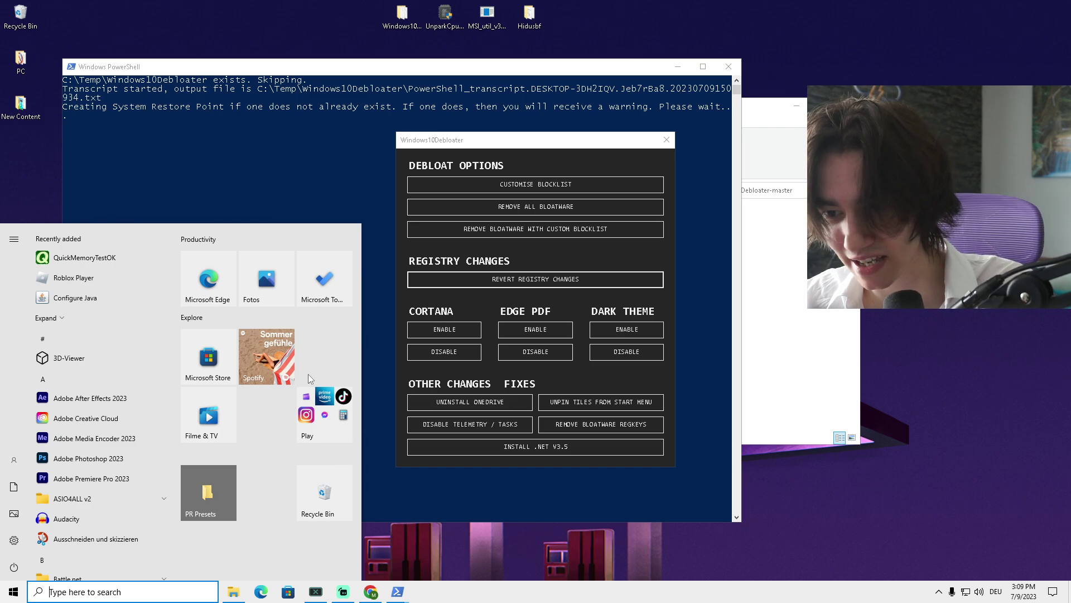
pyautogui.click(464, 150)
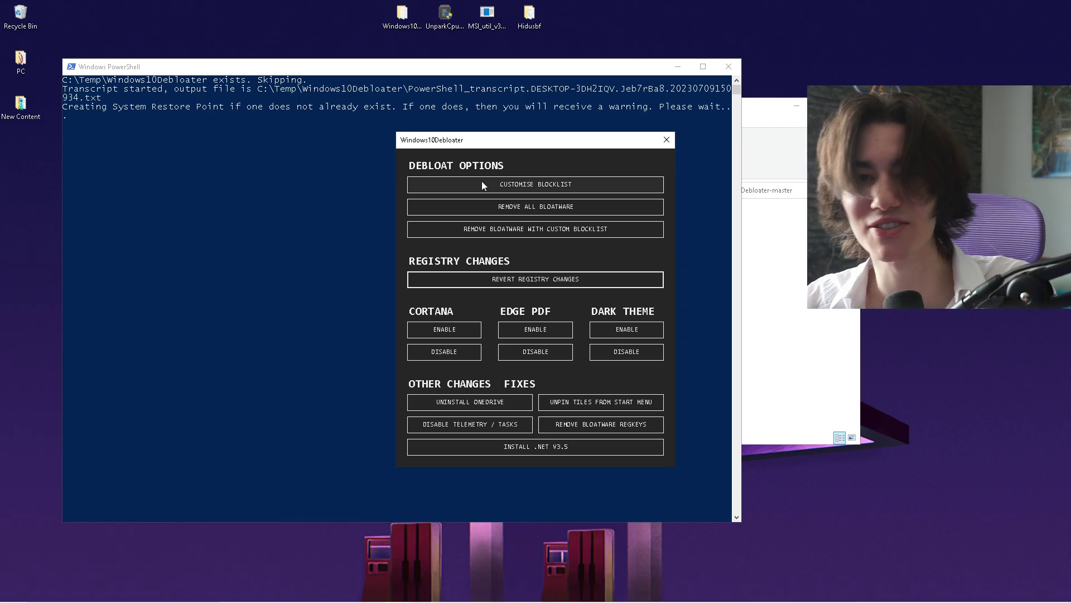
pyautogui.click(541, 188)
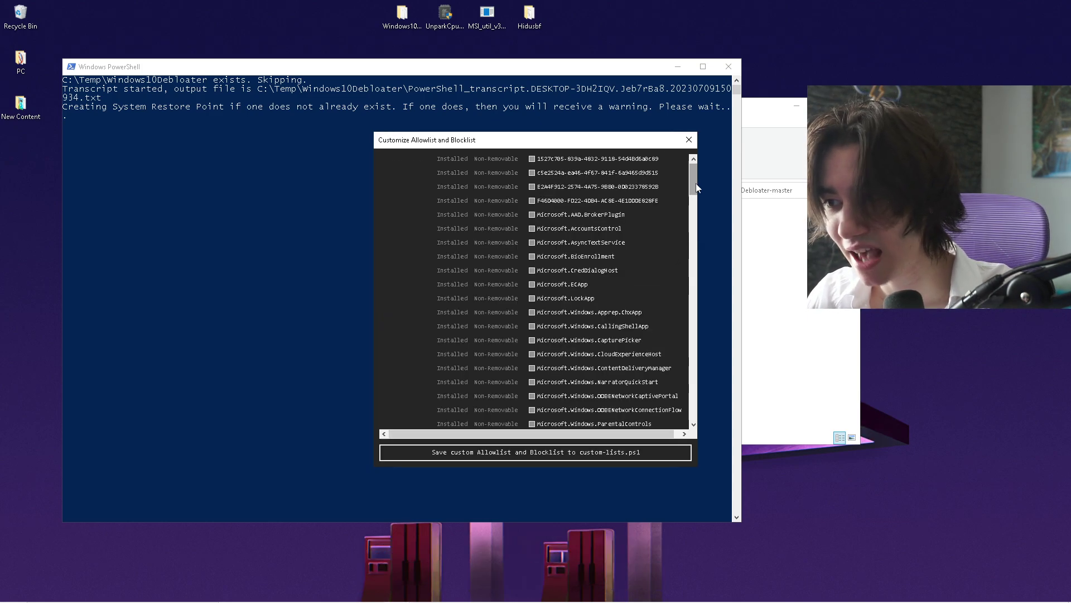
pyautogui.scroll(-5, 692, 211)
pyautogui.moveTo(693, 244); pyautogui.dragTo(694, 296)
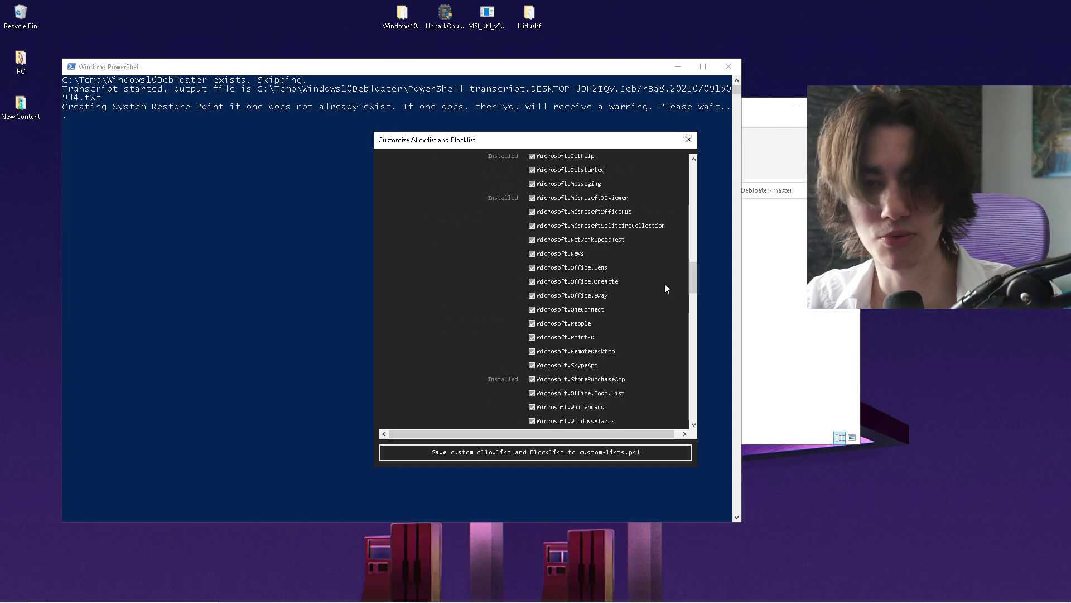
pyautogui.click(689, 140)
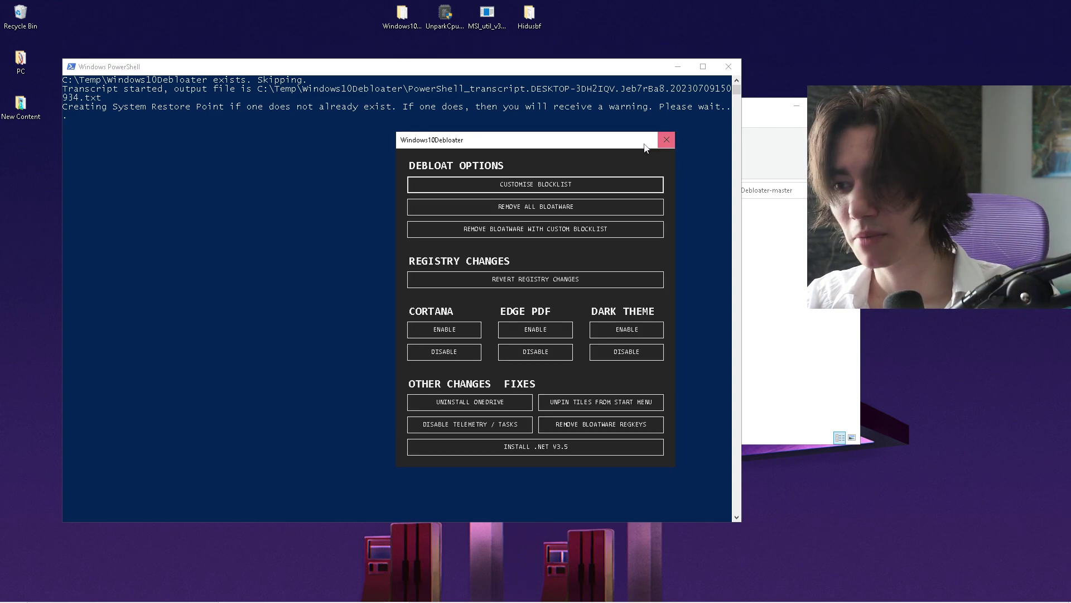
# Step: Remove all bloatware with Windows10Debloater, then trigger Cortana Disable
pyautogui.click(531, 212)
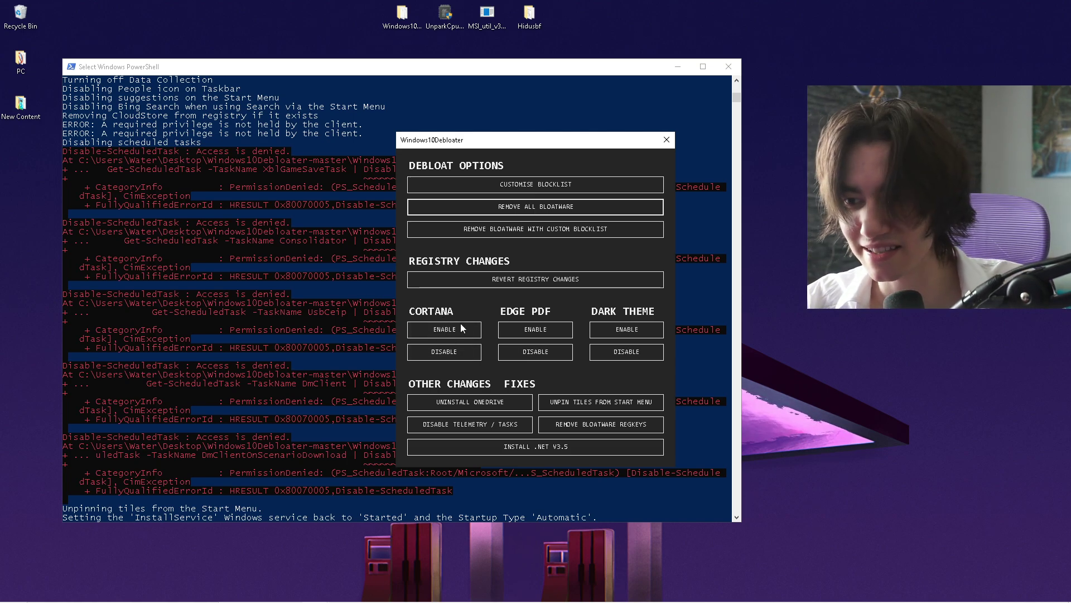
pyautogui.click(454, 357)
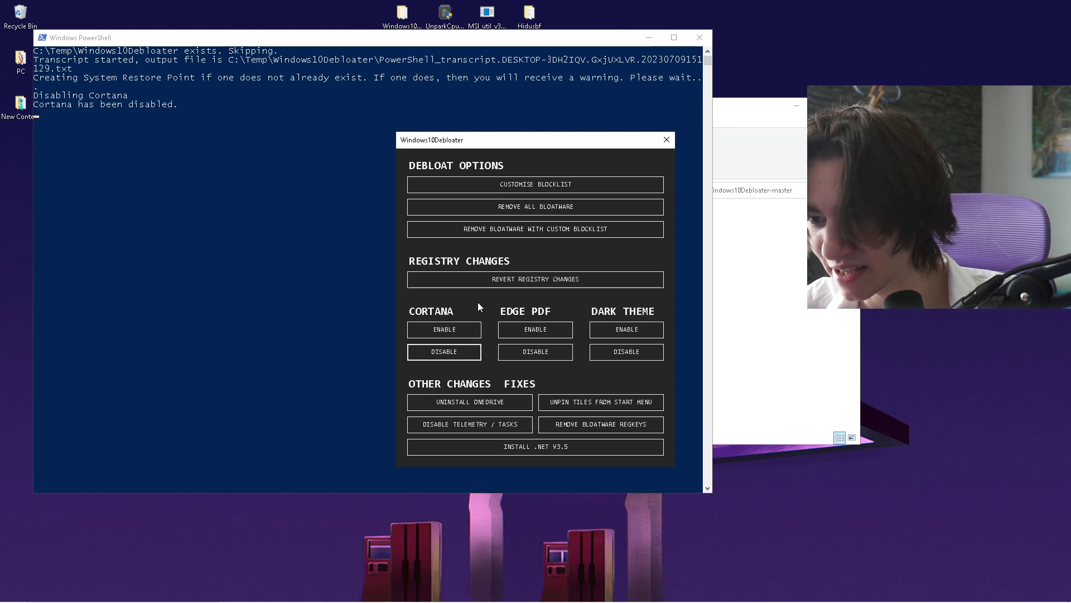
# Step: Uninstall OneDrive, disable telemetry and scheduled tasks, then close Windows10Debloater
pyautogui.click(477, 403)
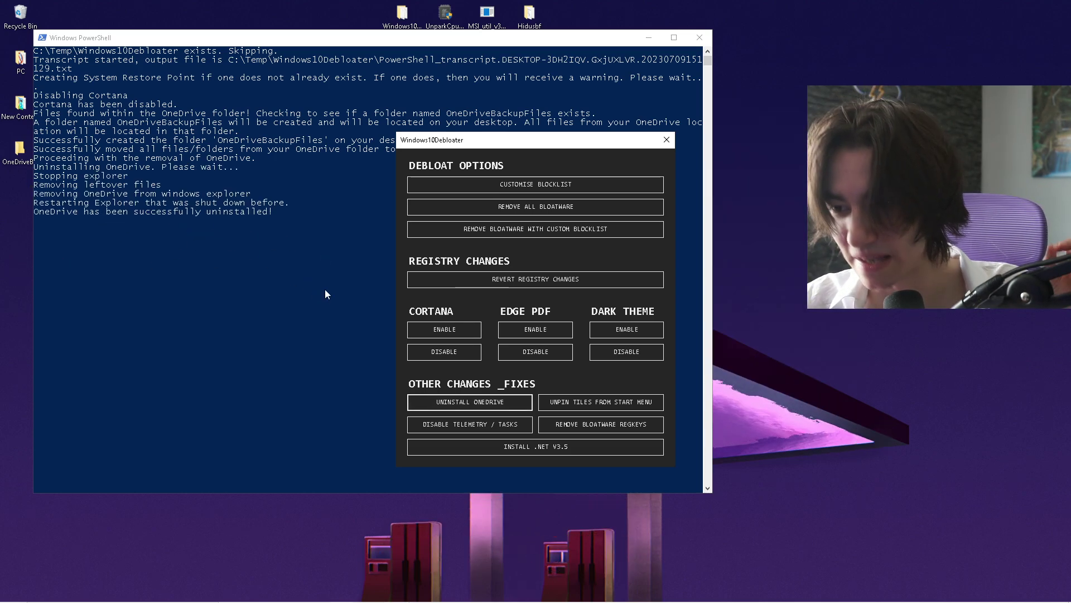
pyautogui.click(463, 424)
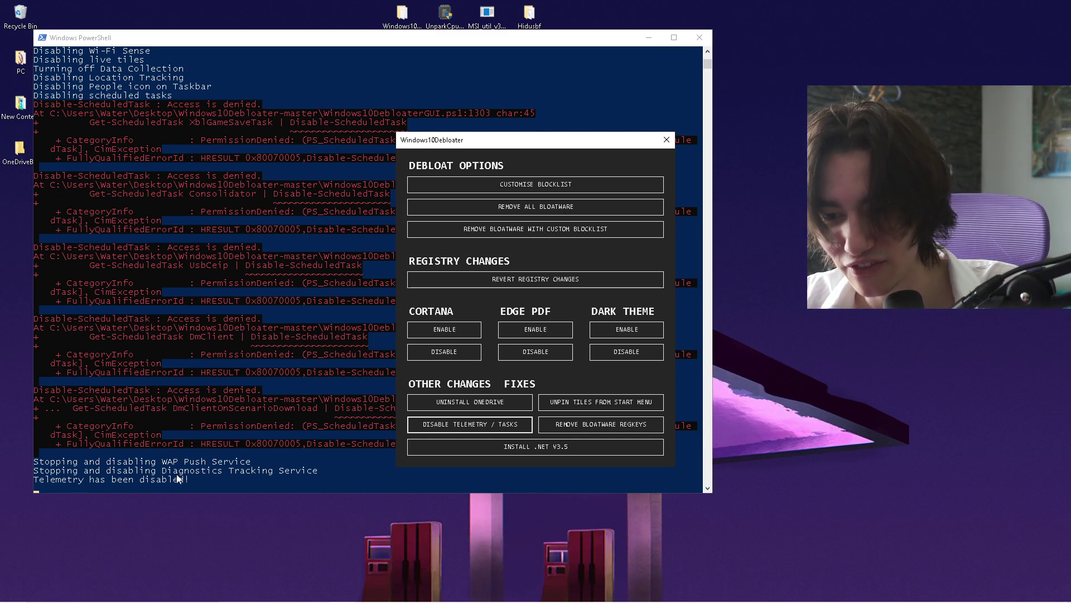
pyautogui.click(666, 141)
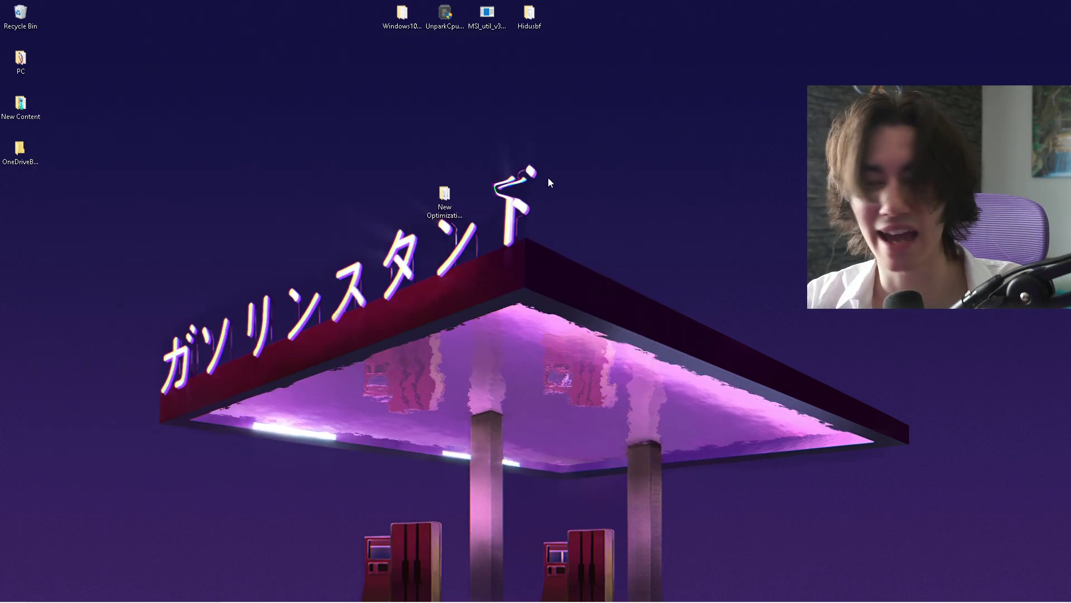
# Step: In the New Optimization Pack folder, copy the coderbag link from '2. CPU Unpark.rtf'
pyautogui.doubleClick(445, 195)
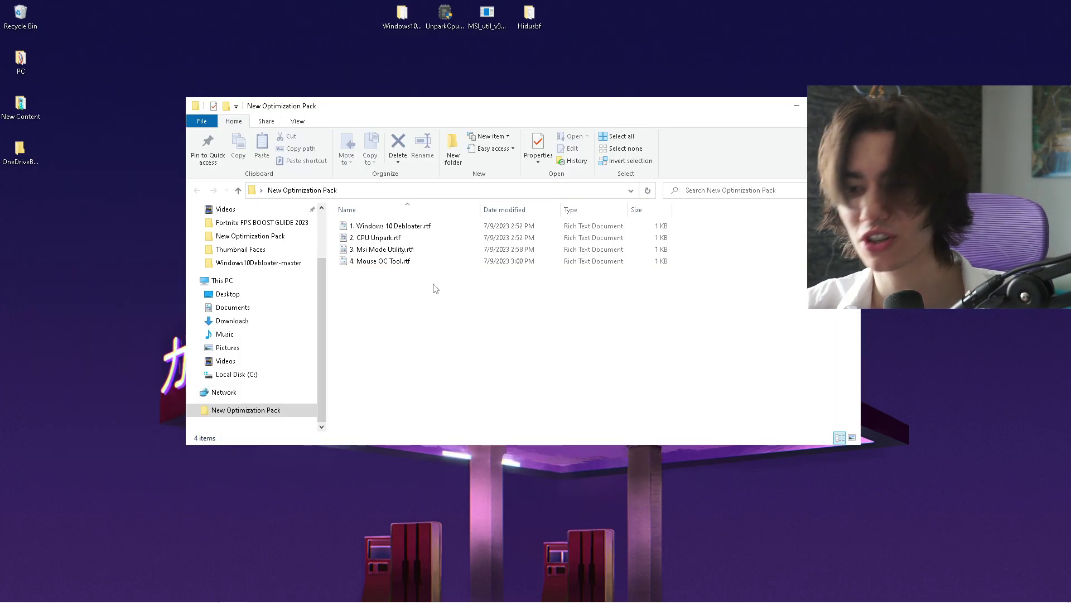
pyautogui.doubleClick(379, 241)
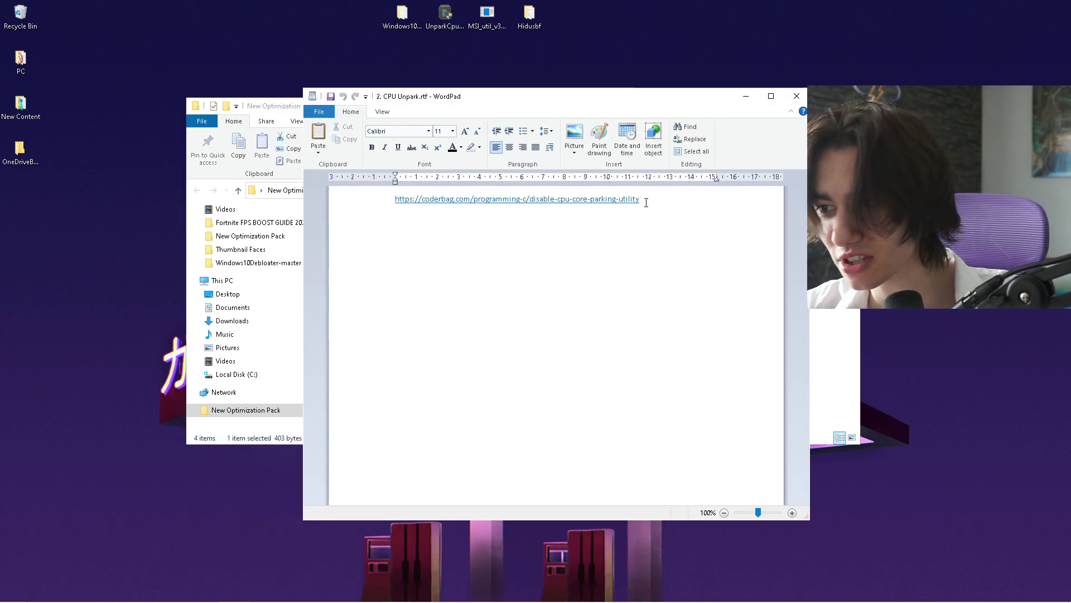
pyautogui.moveTo(643, 200); pyautogui.dragTo(370, 197)
pyautogui.hotkey('ctrl', 'c')
pyautogui.click(790, 103)
# Step: Paste the coderbag link into the browser address bar to load the CPU core parking page
pyautogui.press('super')
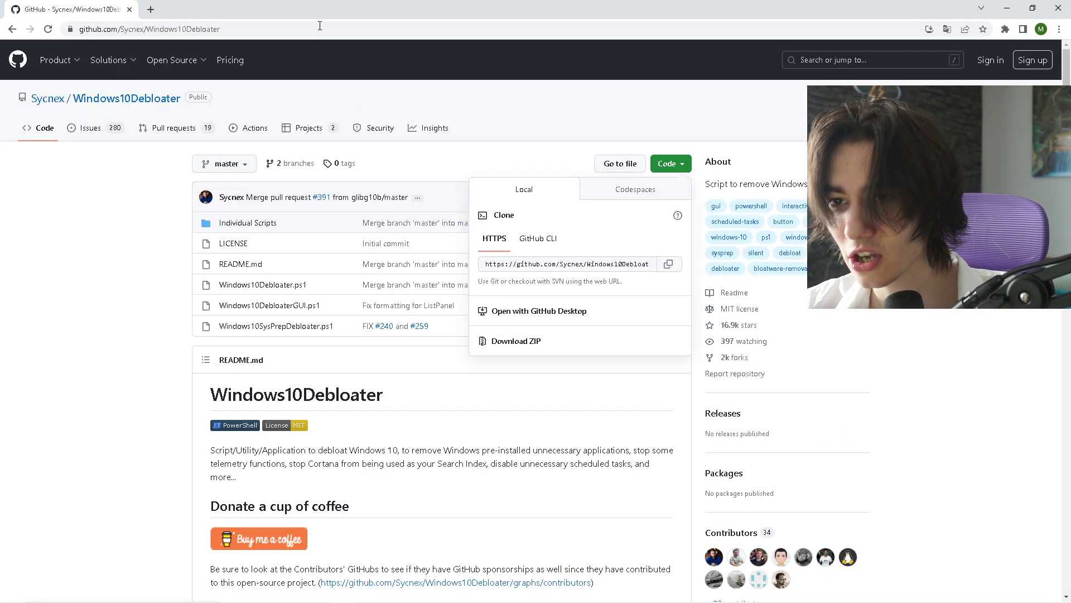
pyautogui.click(320, 26)
pyautogui.hotkey('ctrl', 'v')
pyautogui.press('Return')
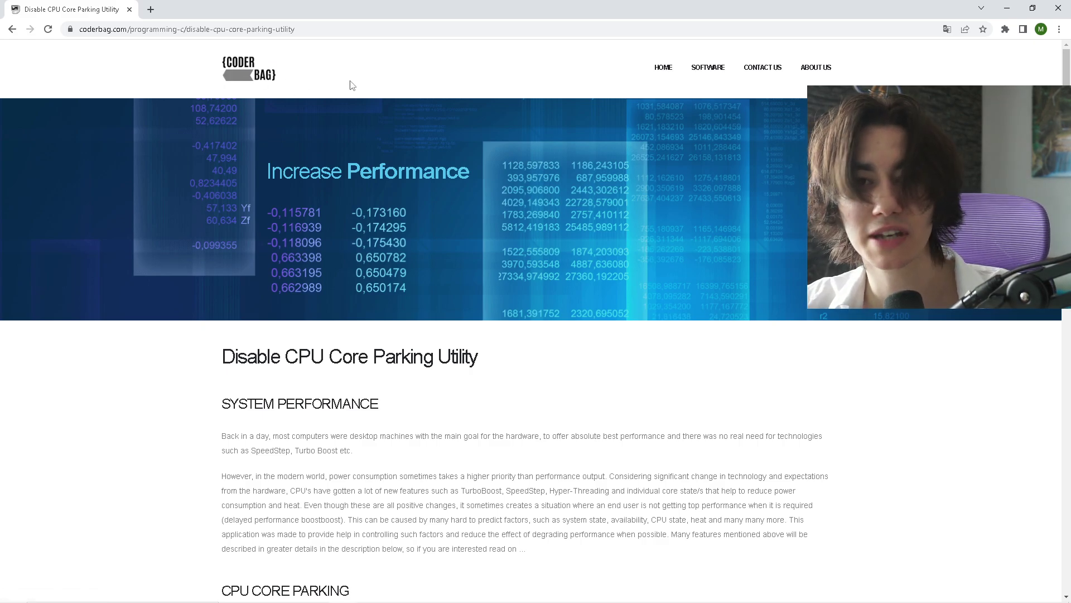
# Step: Scroll to Release history on coderbag and download CPU Unpark version 1.0.1.0
pyautogui.scroll(-12, 359, 246)
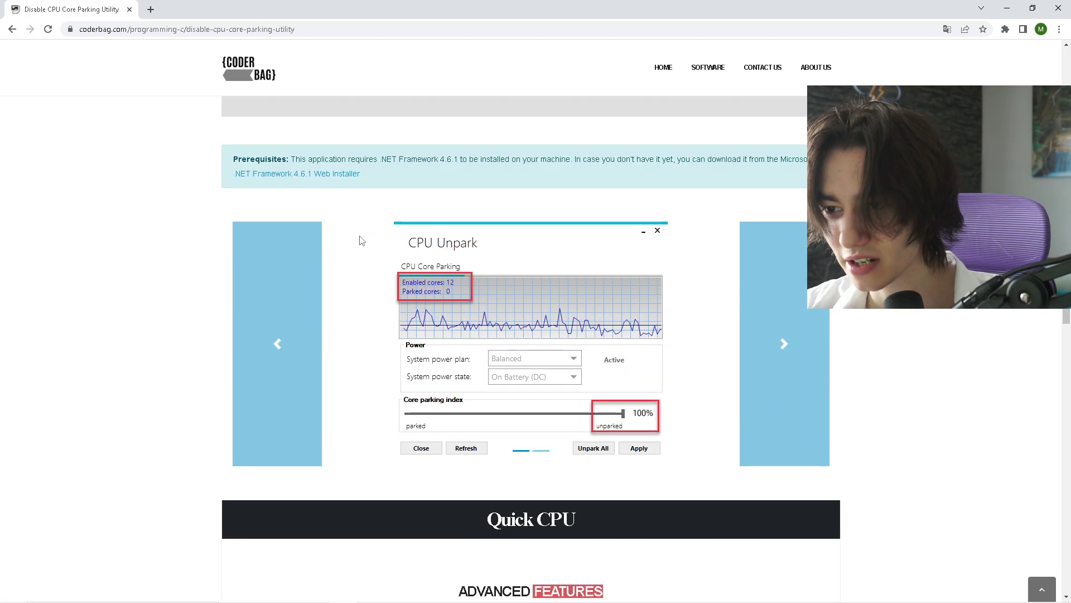
pyautogui.scroll(4, 358, 245)
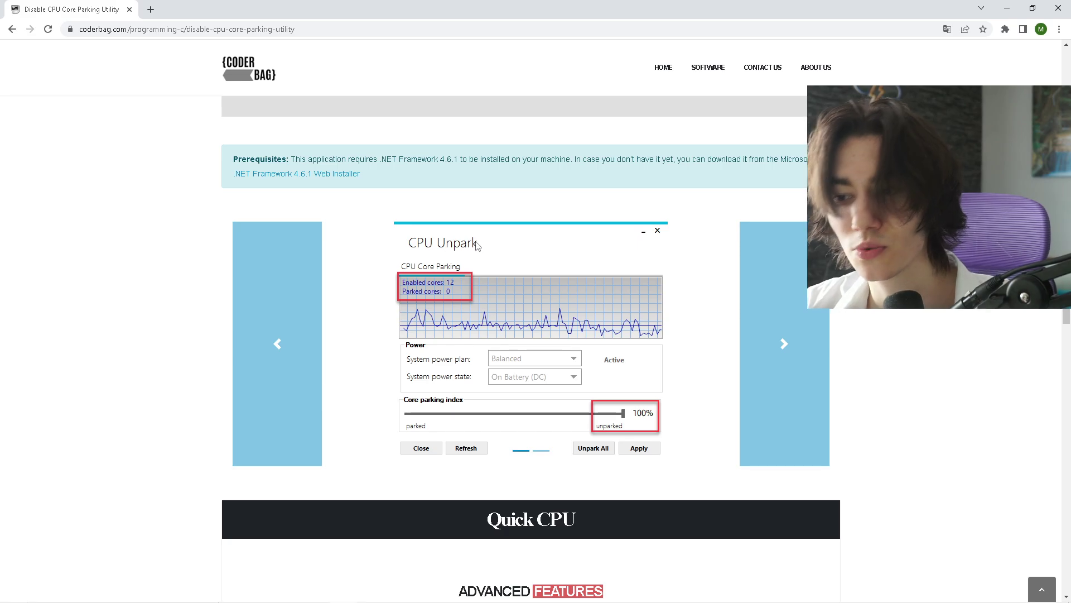
pyautogui.scroll(-10, 359, 331)
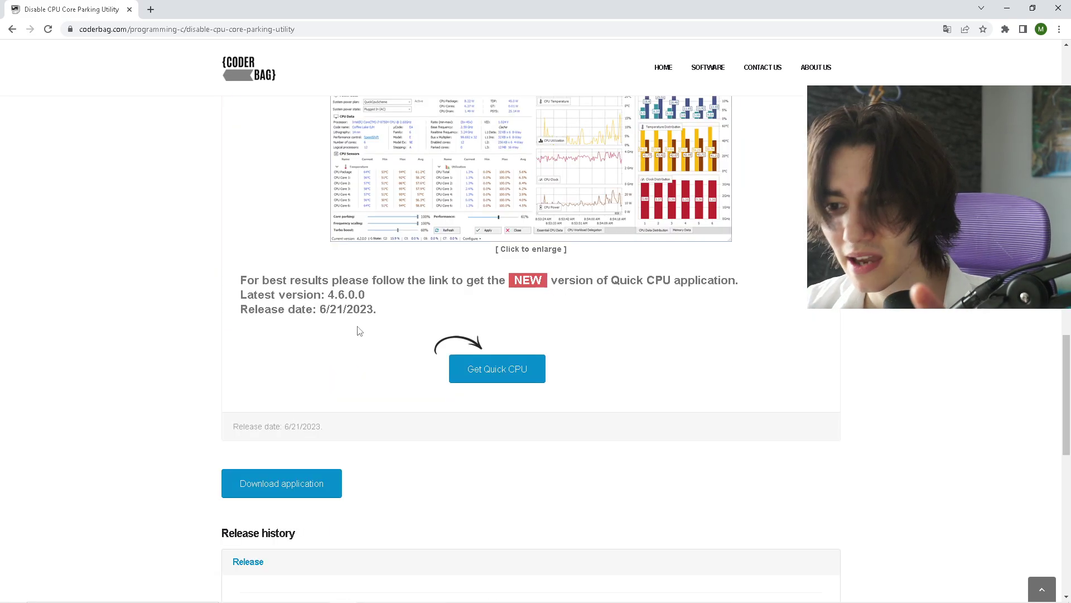
pyautogui.scroll(-2, 367, 336)
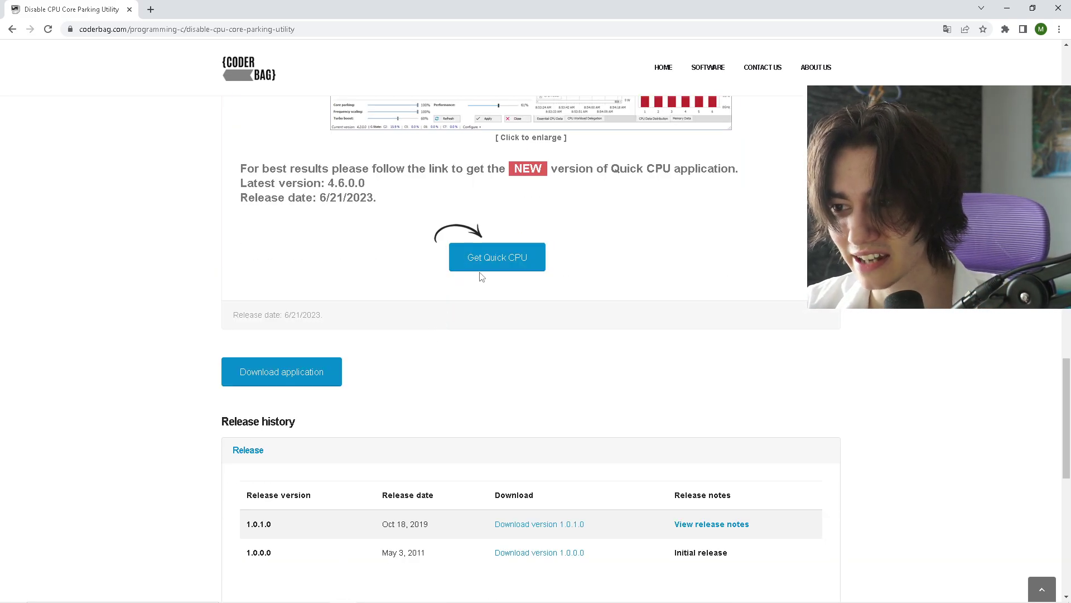
pyautogui.scroll(-2, 375, 262)
pyautogui.scroll(-2, 331, 328)
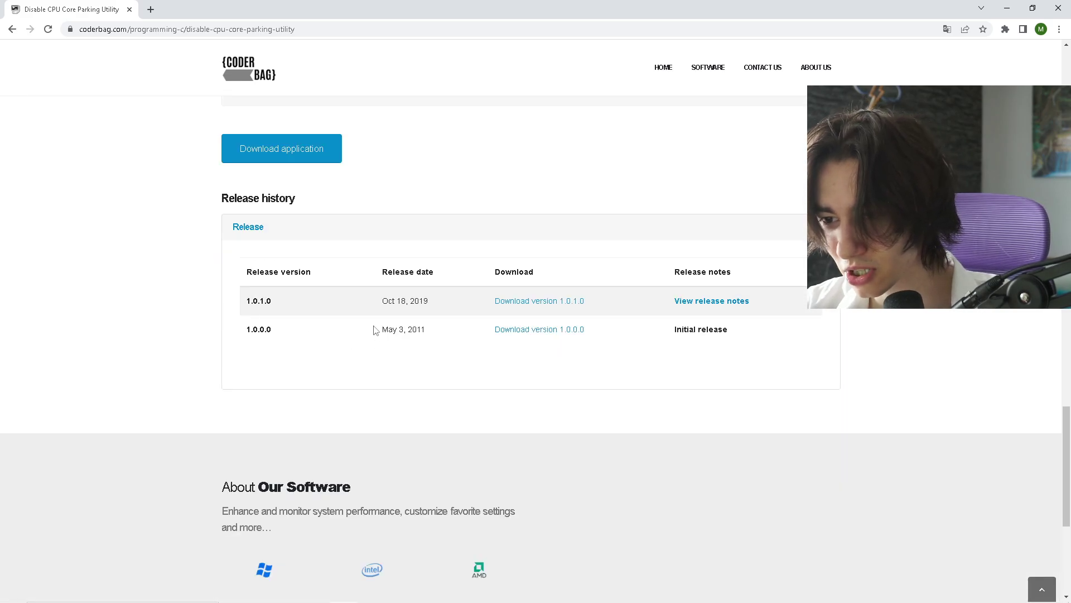
pyautogui.click(526, 306)
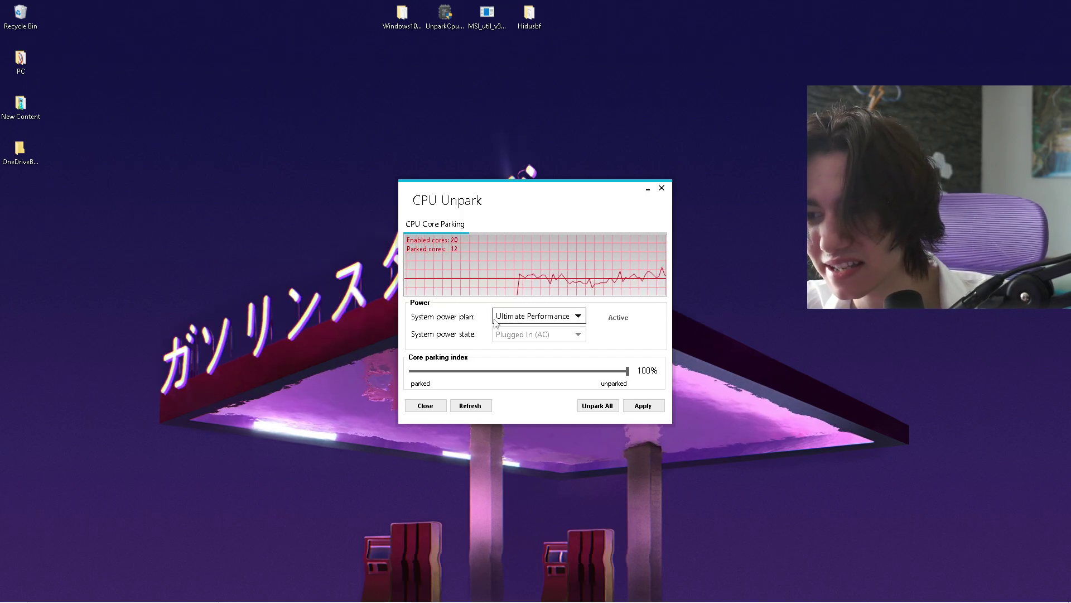
pyautogui.click(507, 315)
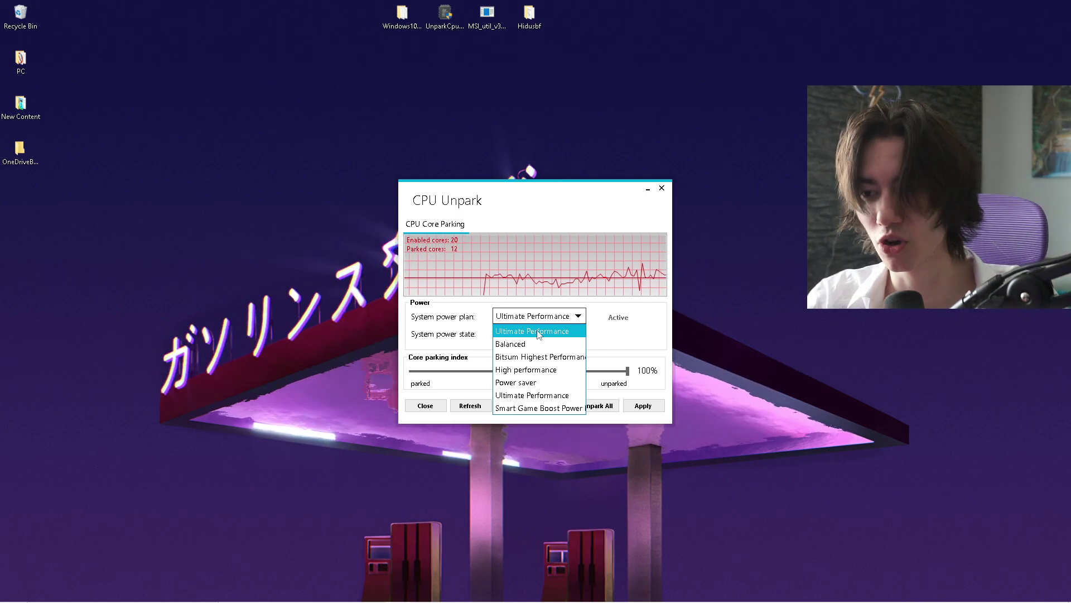
pyautogui.press('super')
pyautogui.write('cmd')
pyautogui.rightClick(98, 289)
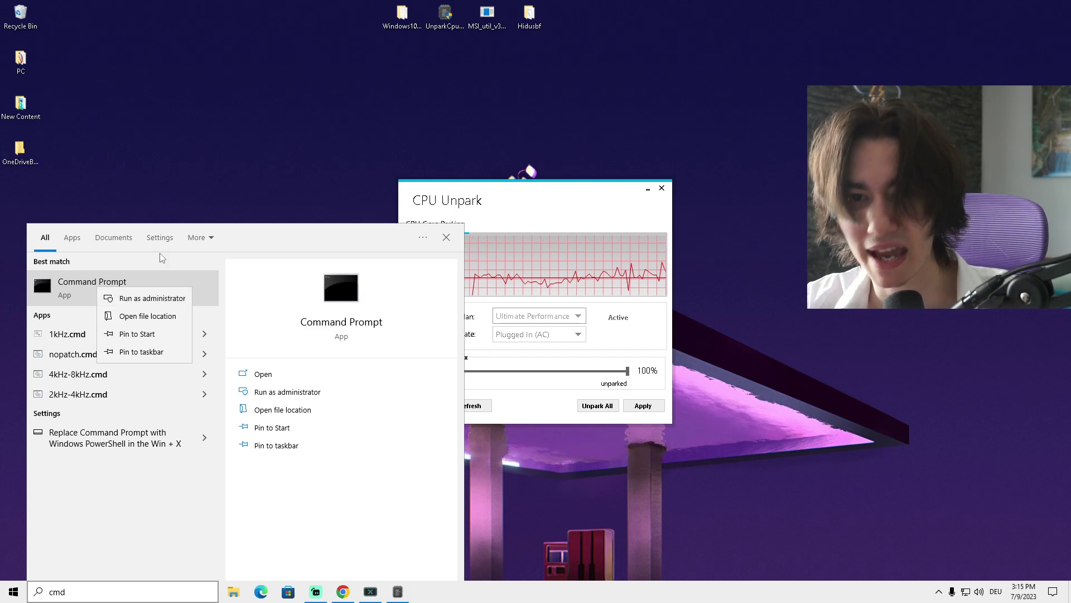
pyautogui.press('Escape')
pyautogui.press('Escape')
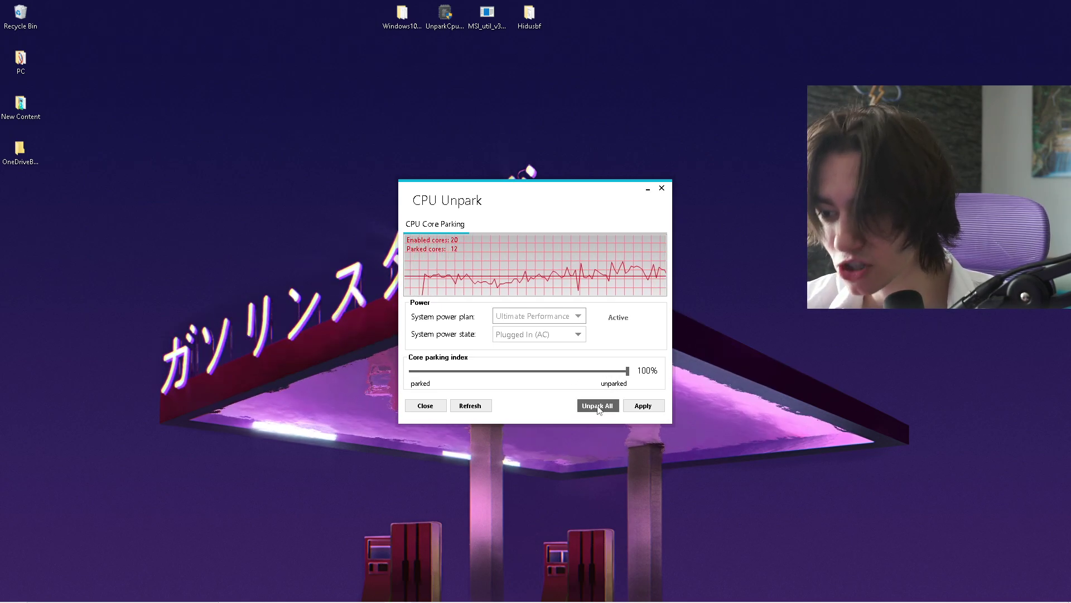
# Step: Unpark all CPU cores and confirm both 'Changes successfully applied' messages
pyautogui.click(597, 406)
pyautogui.click(600, 333)
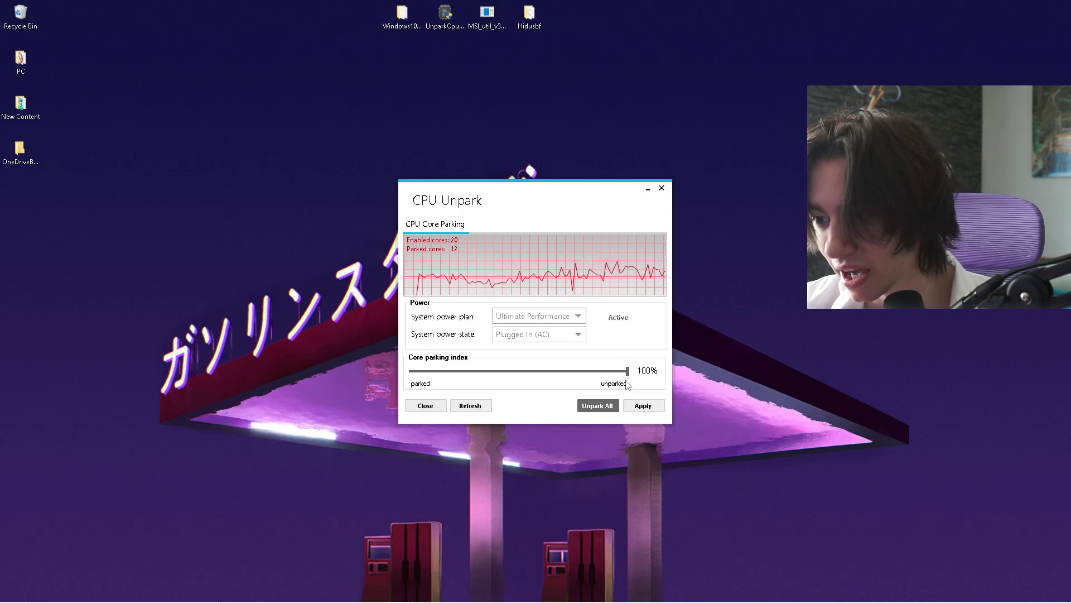
pyautogui.click(599, 335)
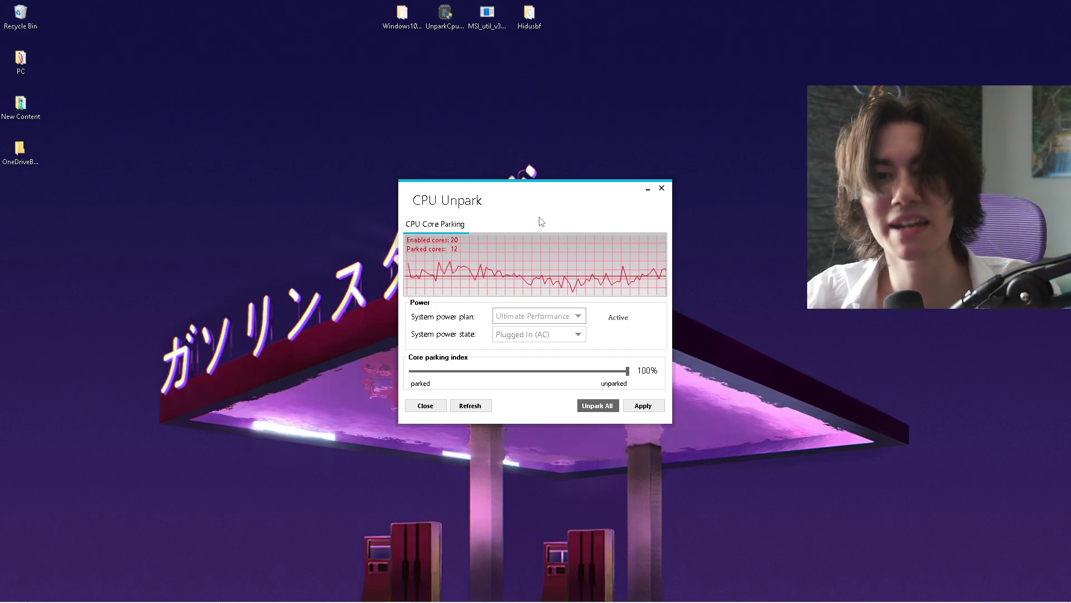
# Step: Close CPU Unpark and start boosting Fortnite in GearUP Booster
pyautogui.click(661, 188)
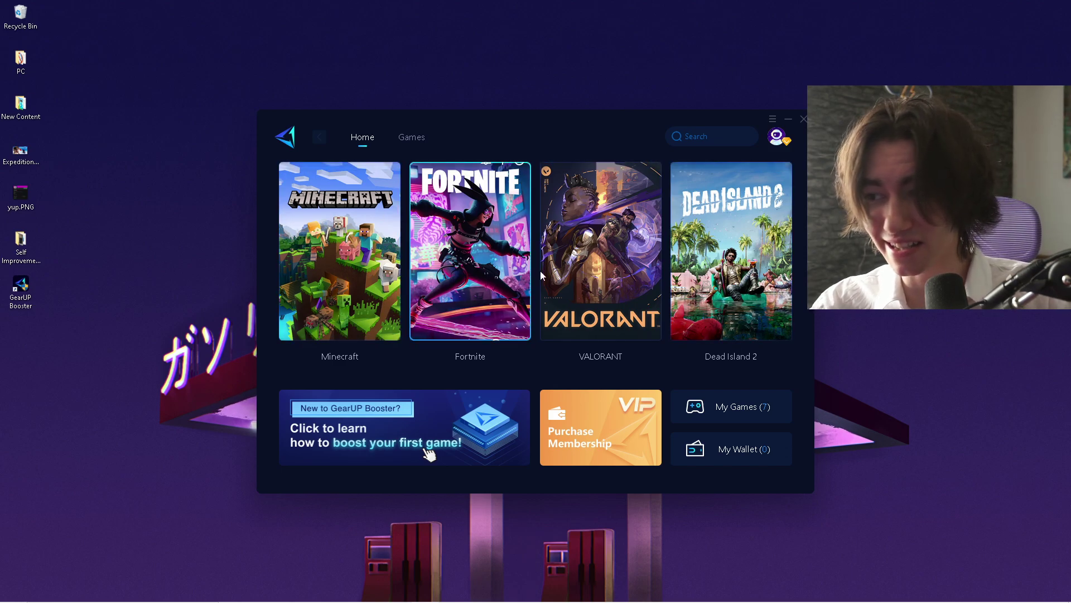
pyautogui.click(455, 283)
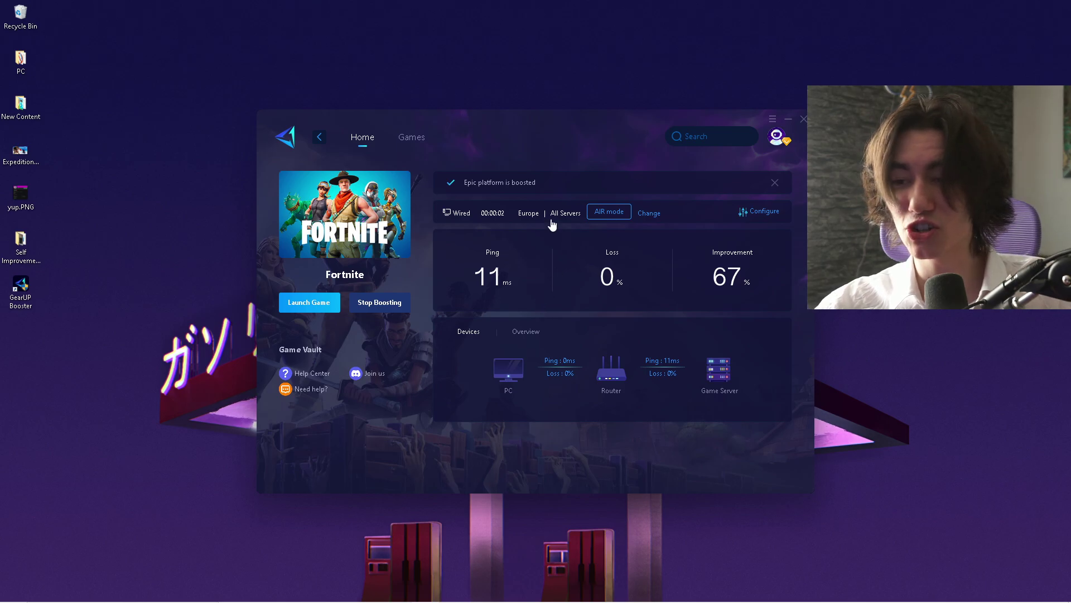